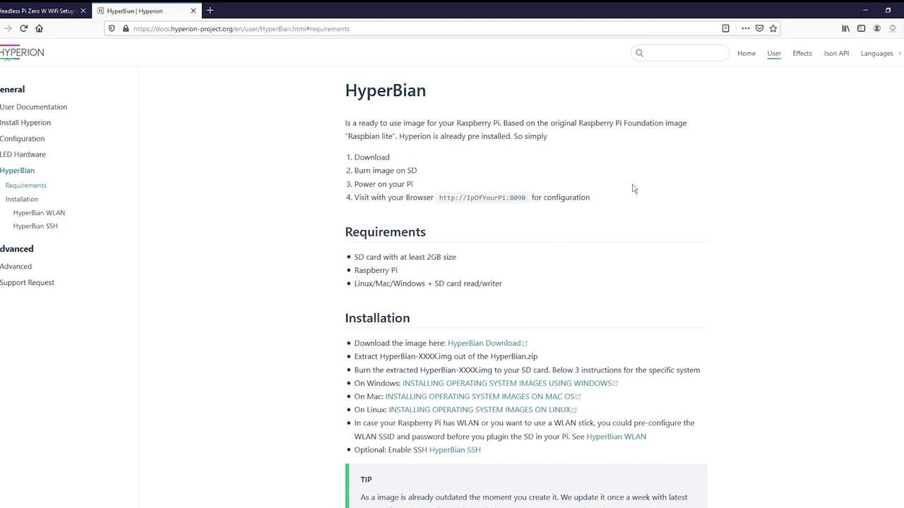
Visit the HyperBian GitHub releases download page, then close it to return to the docs.
click(491, 345)
click(304, 10)
Launch balenaEtcher from the desktop and load the 2020-09-14 HyperBian-lite image file.
click(866, 11)
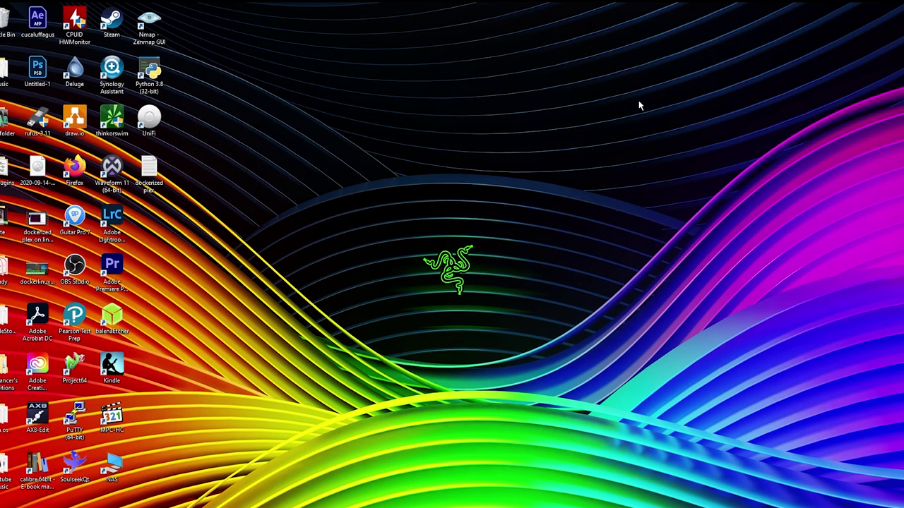
double_click(112, 319)
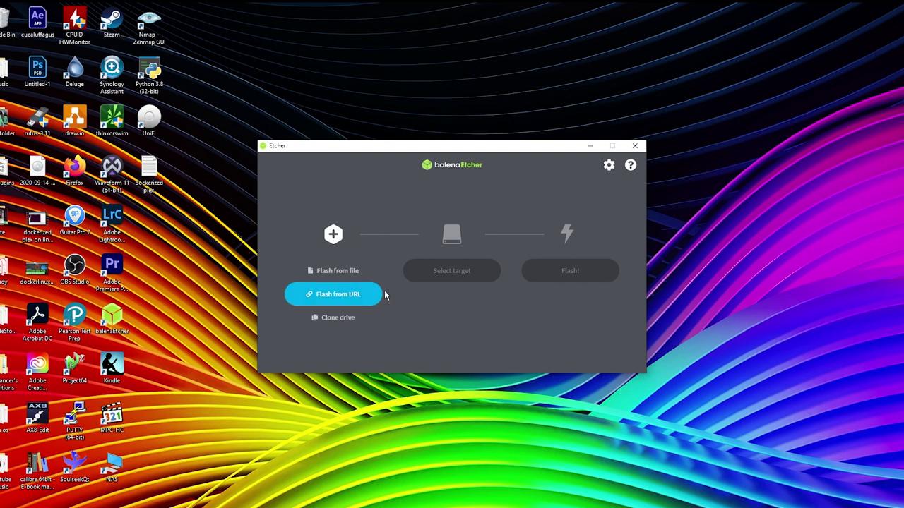
click(355, 271)
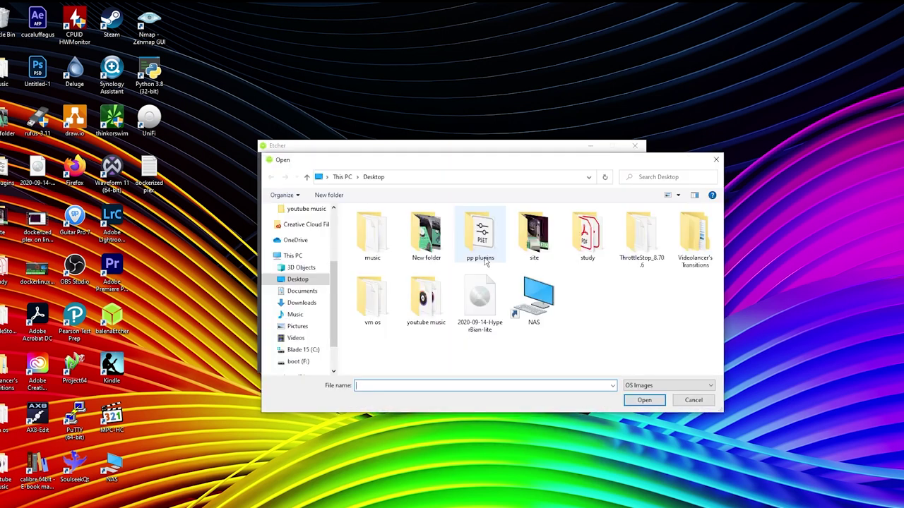
double_click(480, 303)
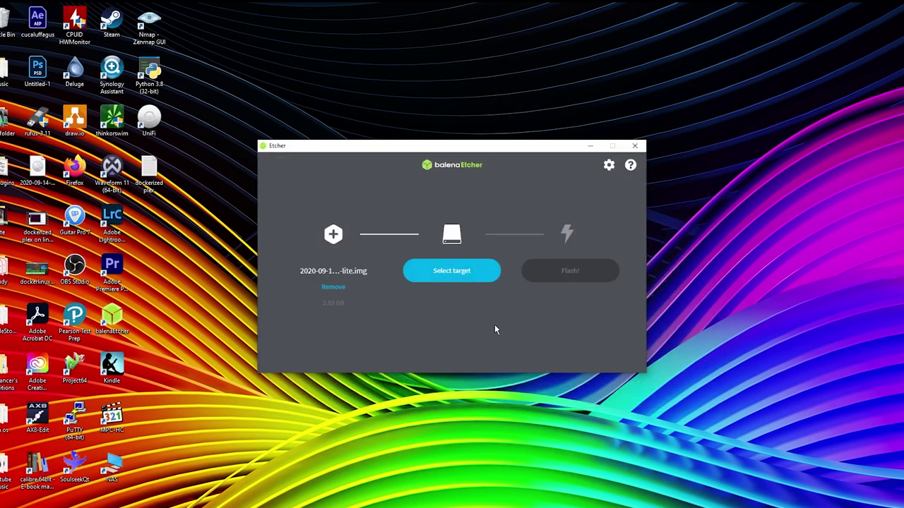
Select the 63.9 GB USB device as the flashing target.
click(467, 273)
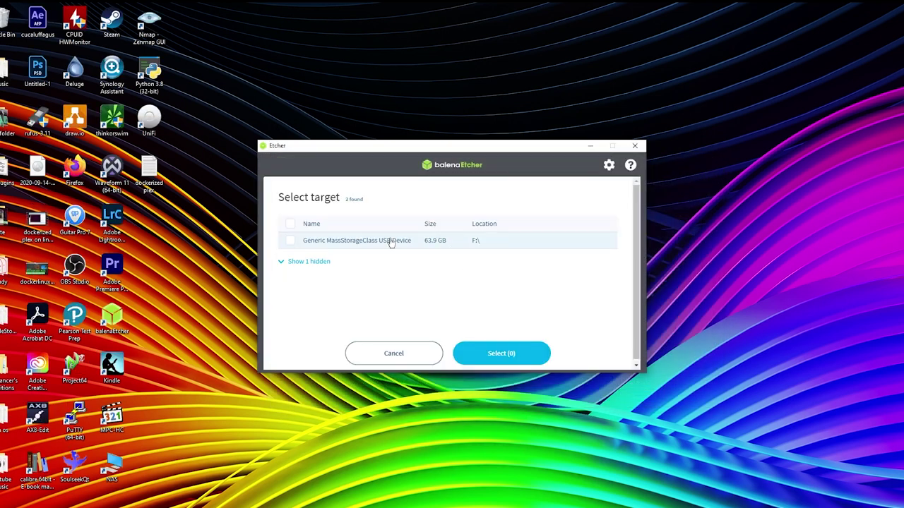
click(290, 243)
click(512, 354)
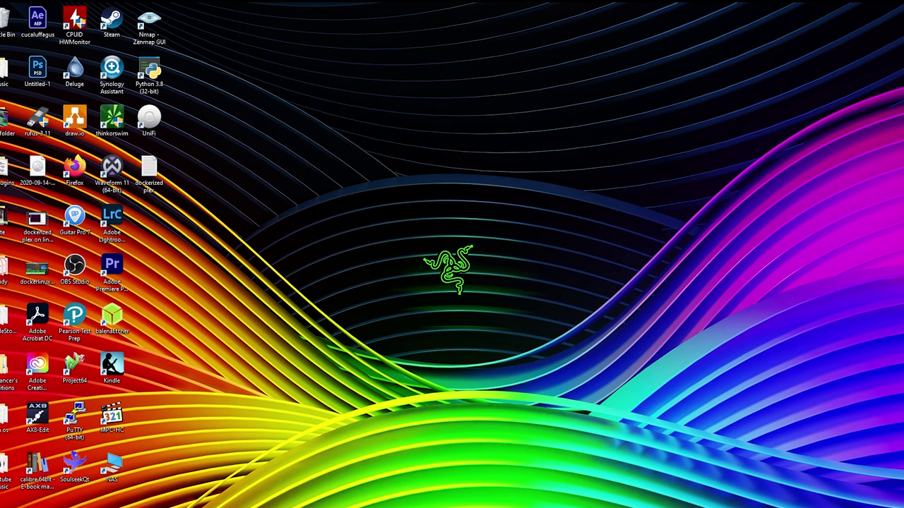
Bring up the boot (F:) drive window, then launch Notepad from system search.
click(260, 487)
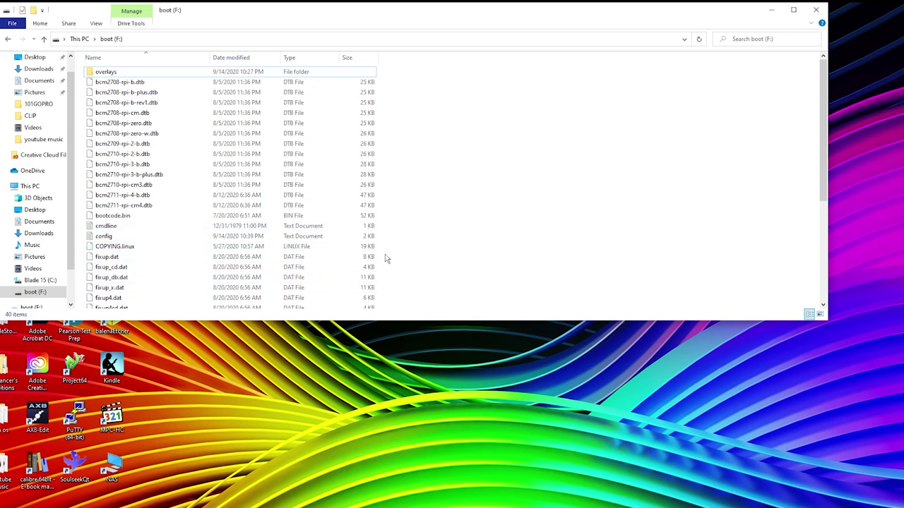
scroll(452, 265, down, 5)
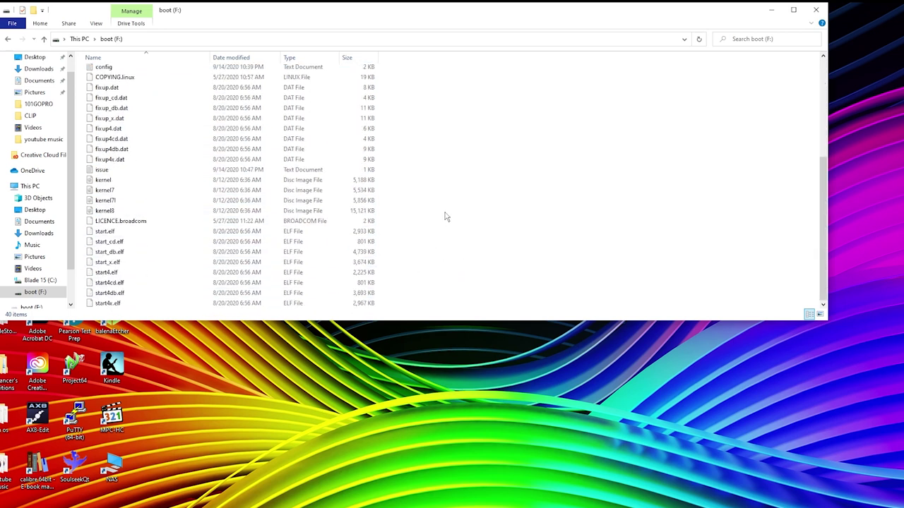
click(121, 496)
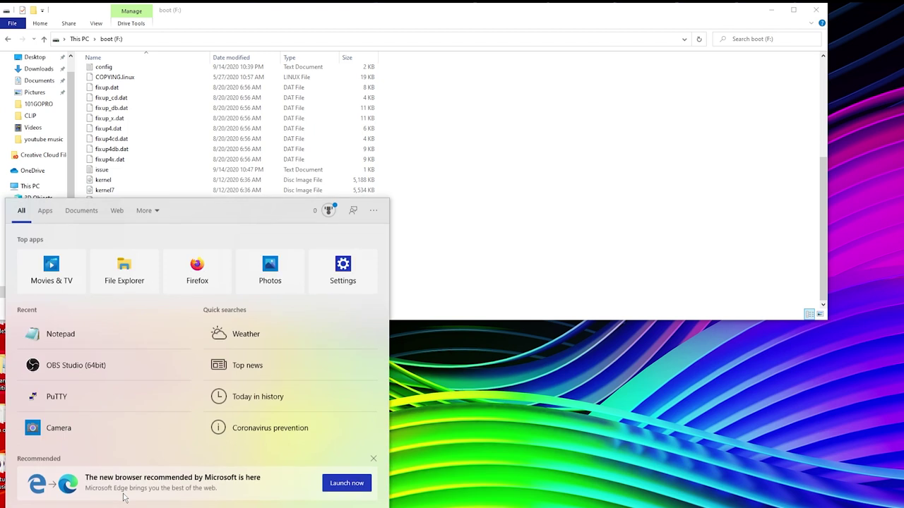
text(notepadd)
key(Return)
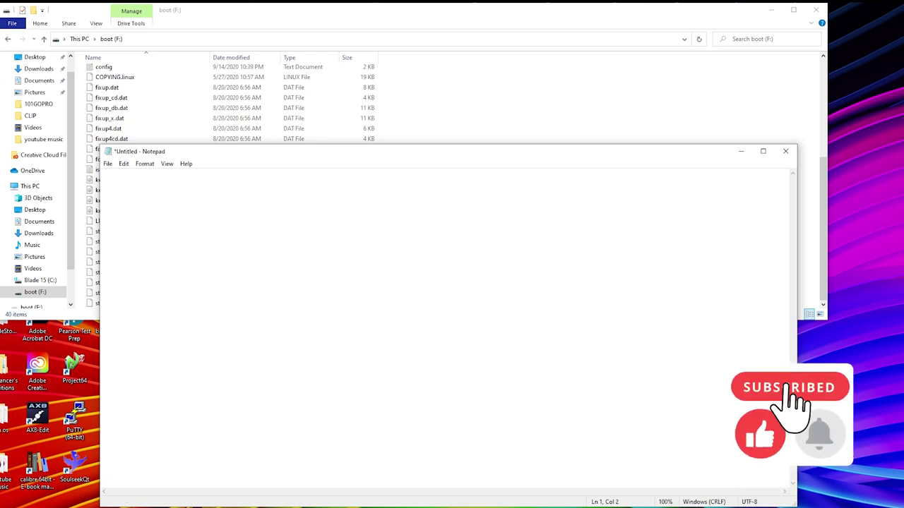
Save the note to the boot (F:) drive root as 'ssh' with All Files type.
click(107, 163)
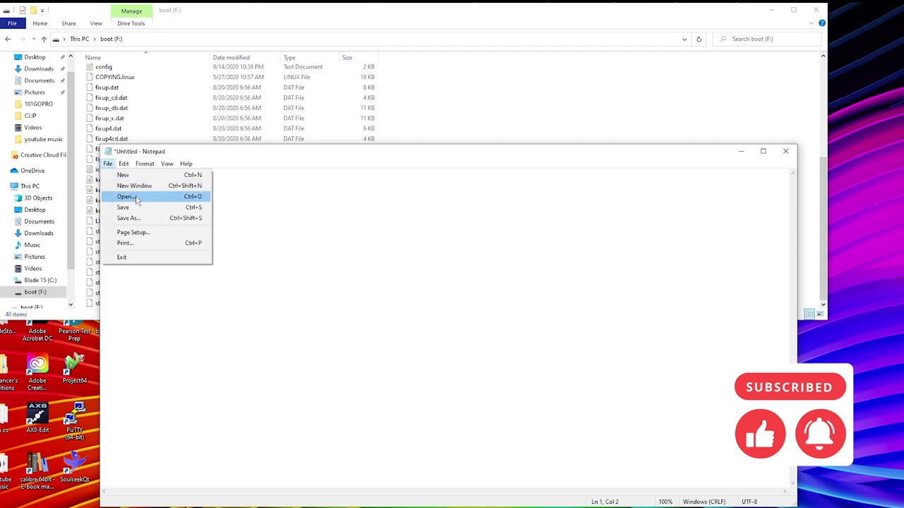
click(133, 222)
click(319, 396)
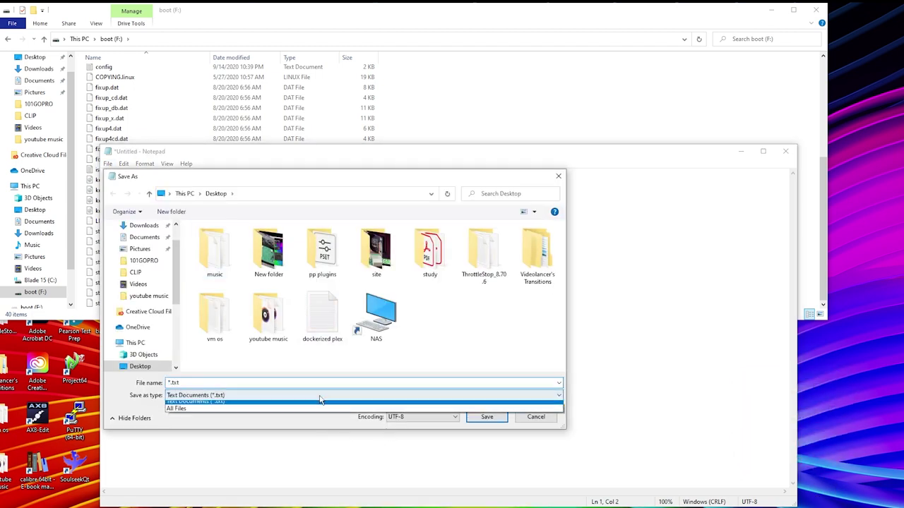
click(293, 413)
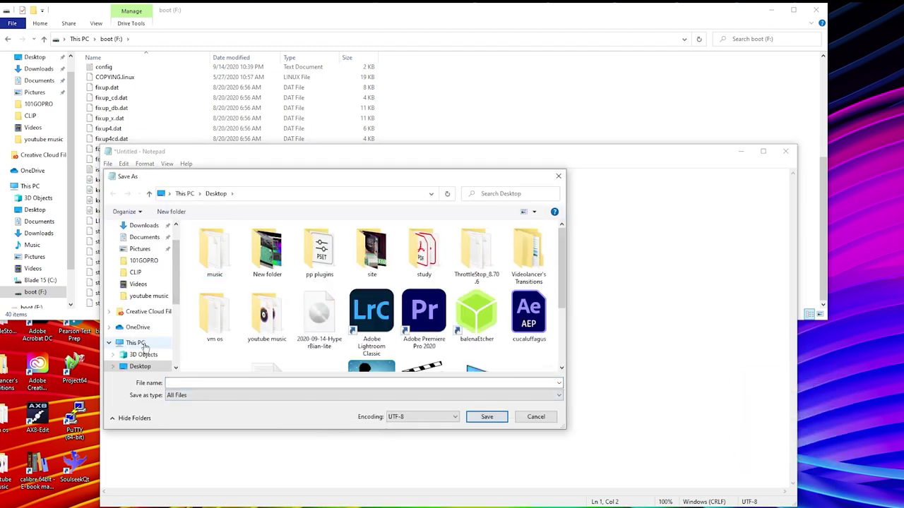
click(135, 343)
double_click(353, 346)
click(257, 382)
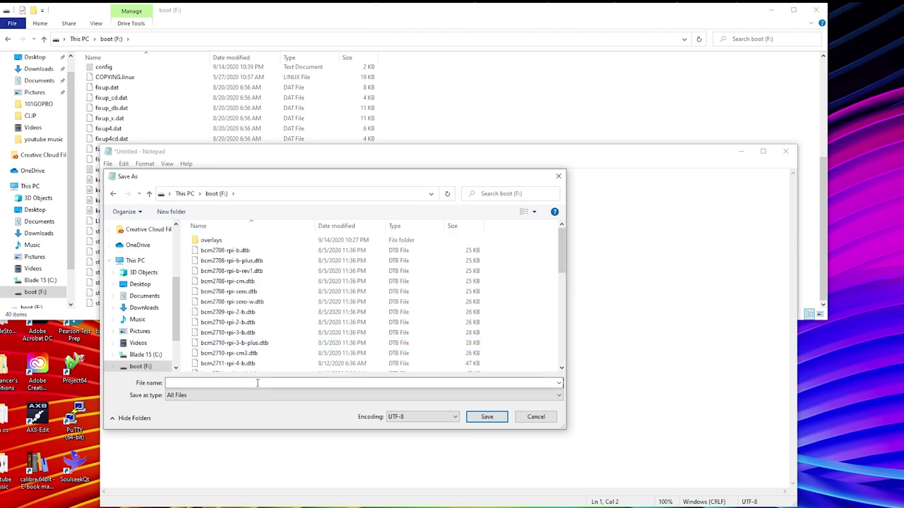
text(ss)
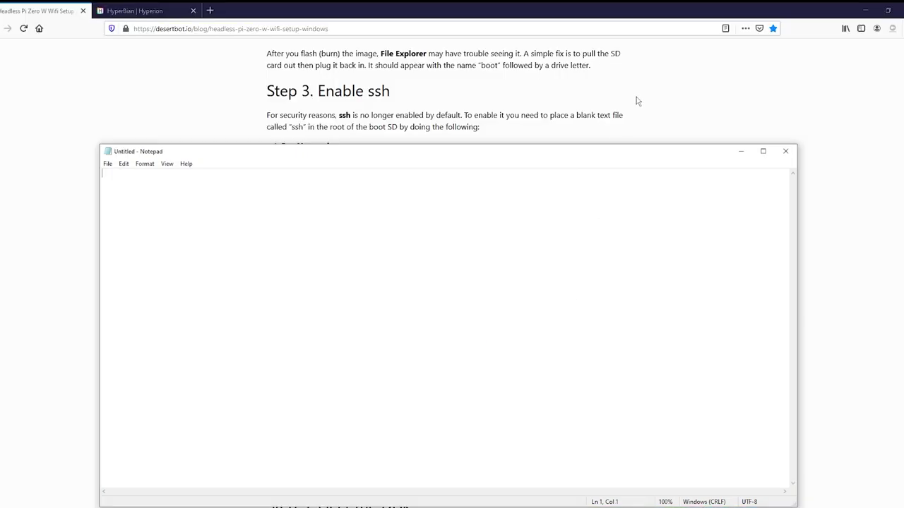
Copy the wpa_supplicant config block from the setup guide and paste it into the note.
click(636, 103)
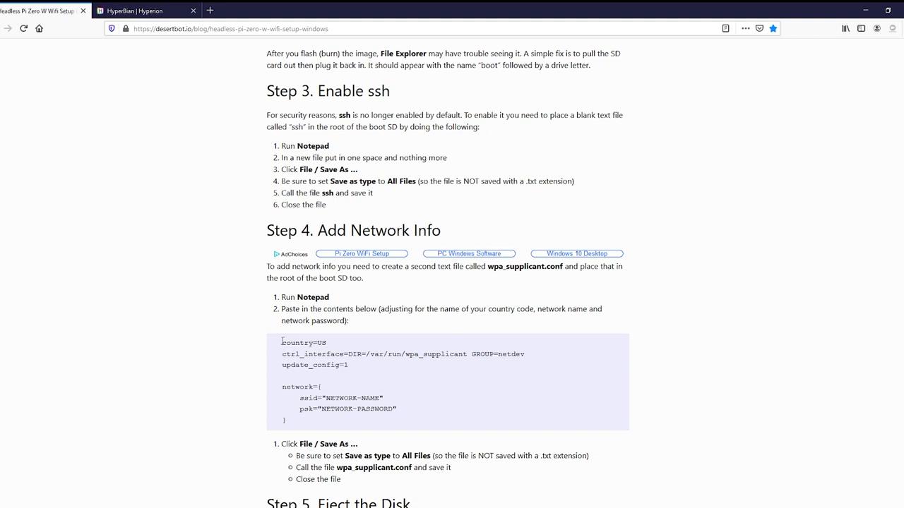
drag(285, 341, 389, 425)
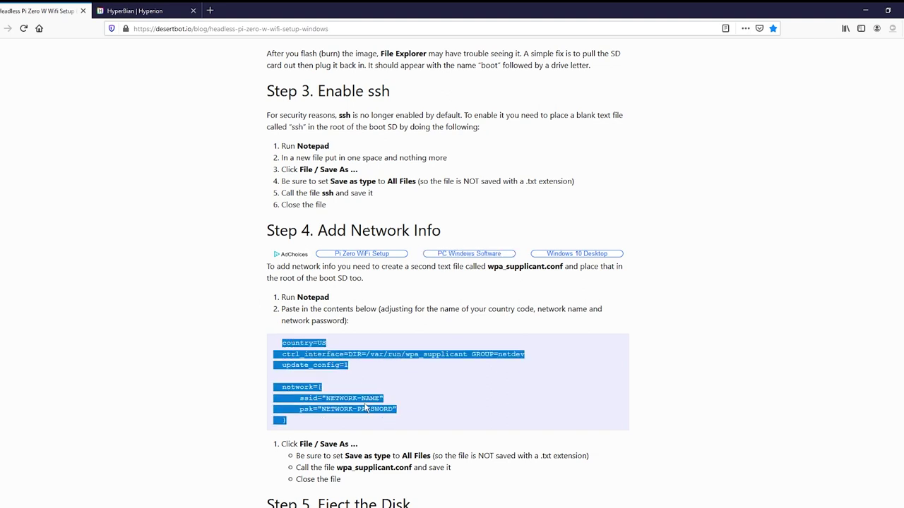
right_click(365, 409)
click(385, 413)
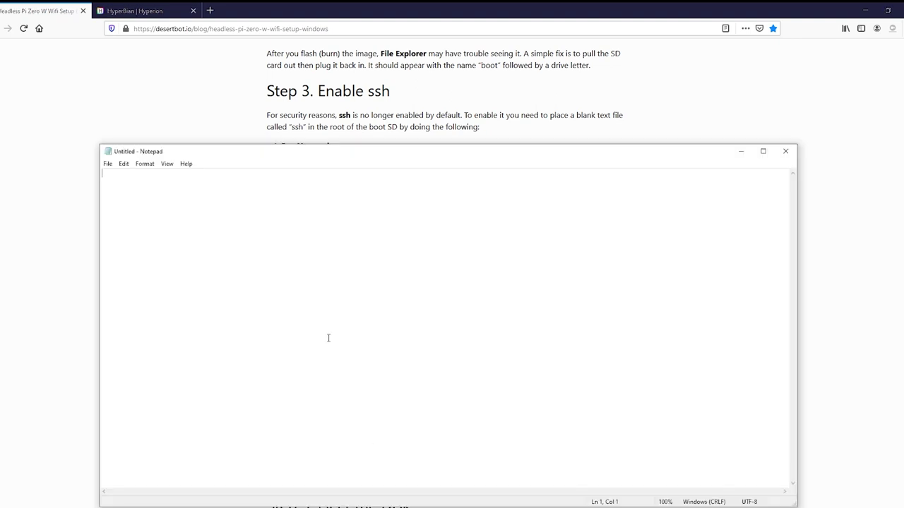
right_click(327, 328)
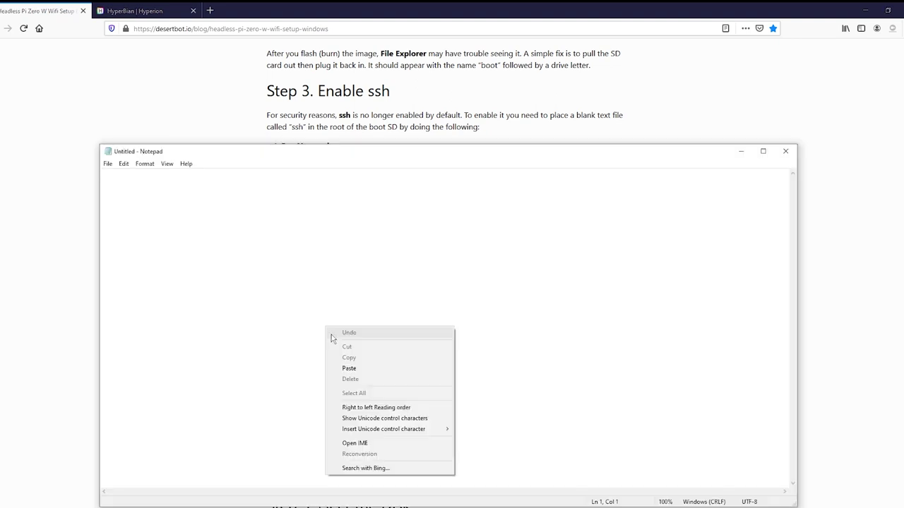
click(349, 368)
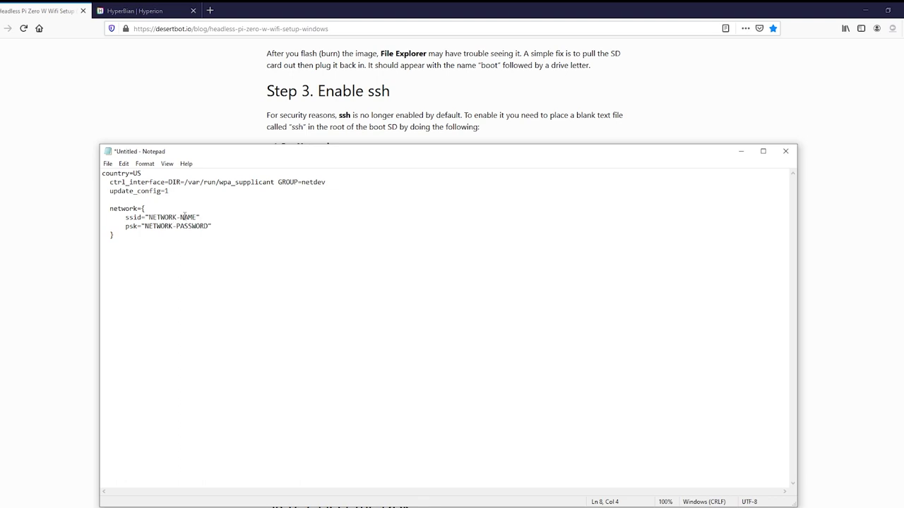
Save the note to boot (F:) as wpa_supplicant.conf with All Files type.
click(123, 163)
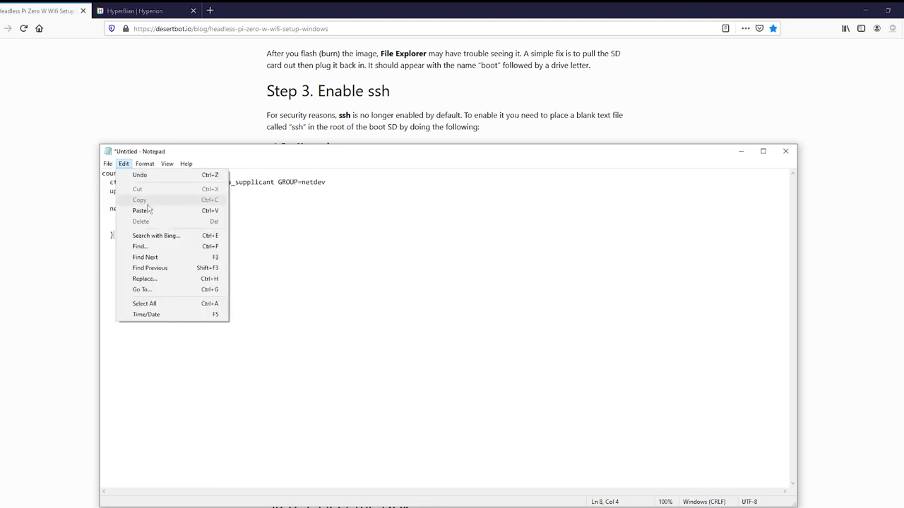
click(107, 163)
click(129, 217)
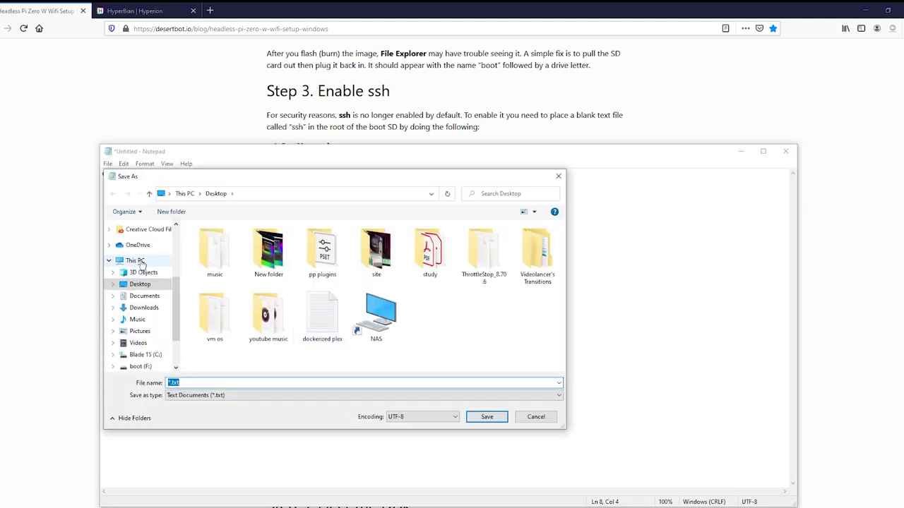
click(134, 261)
click(365, 342)
double_click(366, 343)
click(257, 383)
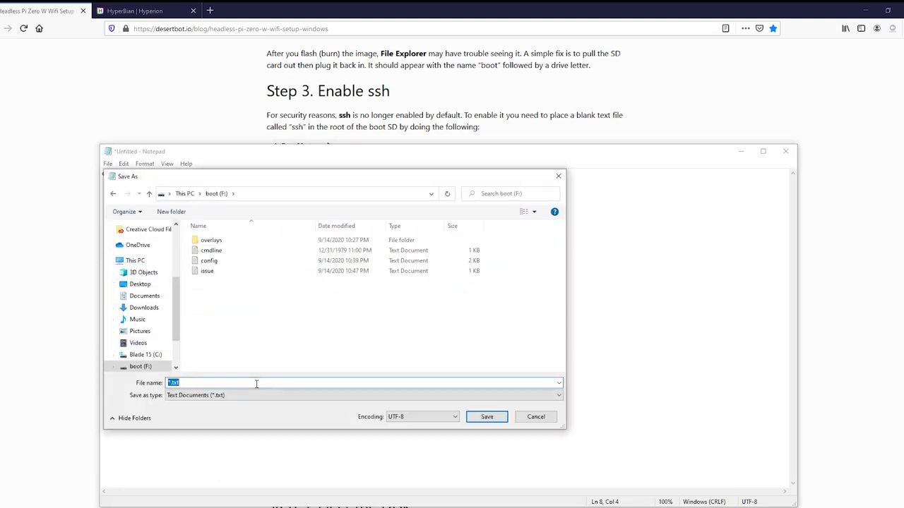
text(wpa_supplicant.conf)
click(254, 396)
click(249, 411)
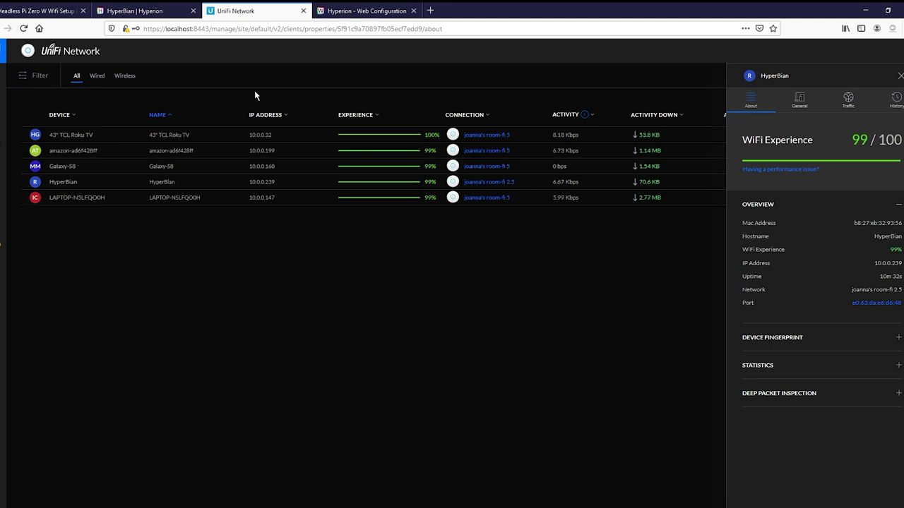
Highlight HyperBian's IP address 10.0.0.239, then switch to the Hyperion web configuration.
drag(50, 182, 279, 182)
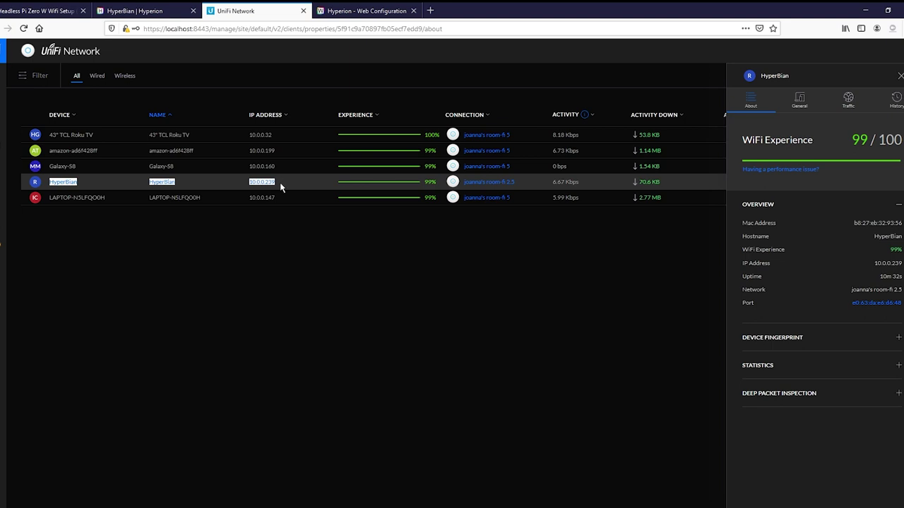
click(297, 243)
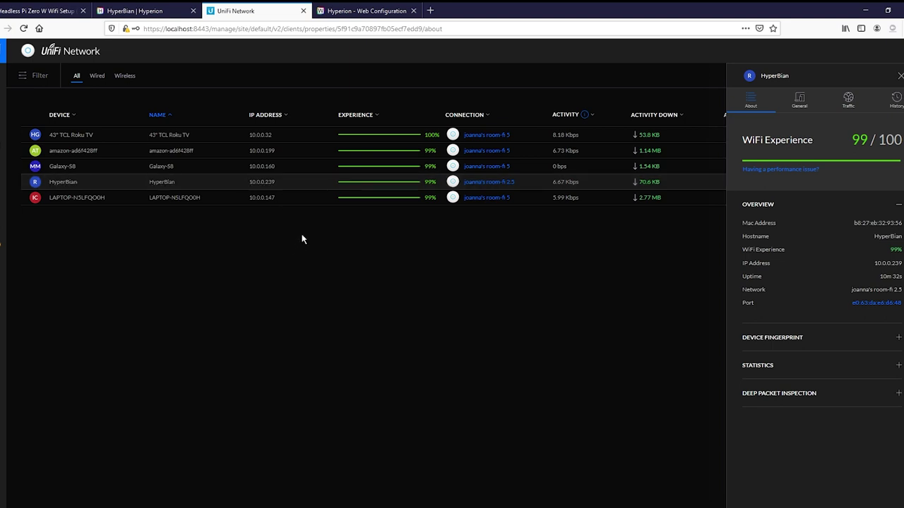
click(360, 10)
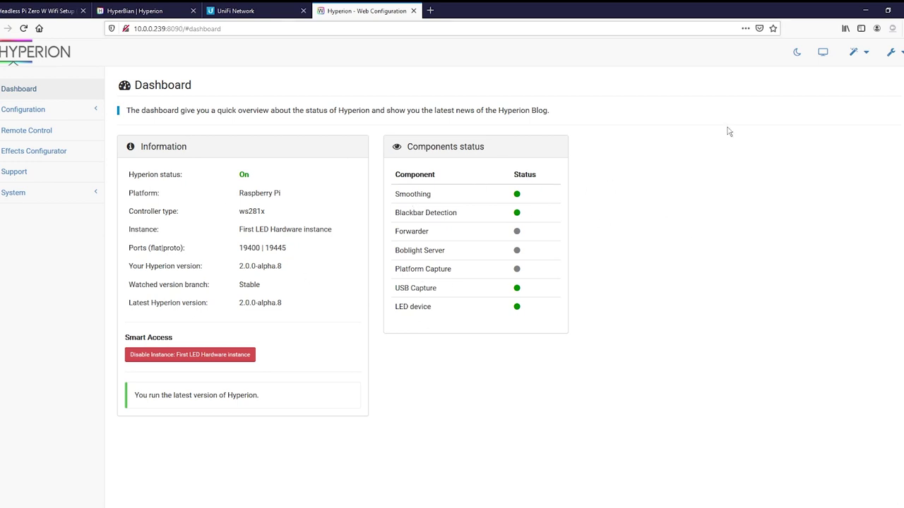
Change the interface settings level to Expert, saving and reloading.
click(893, 54)
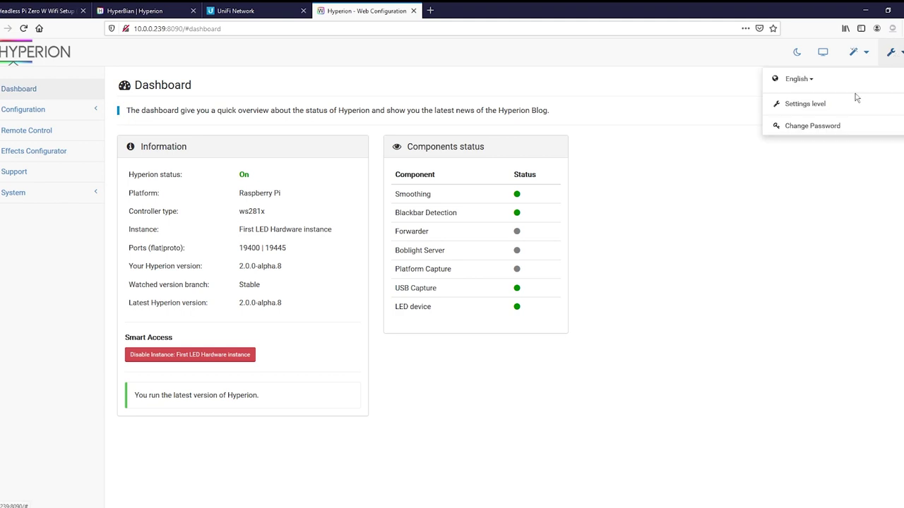
click(805, 105)
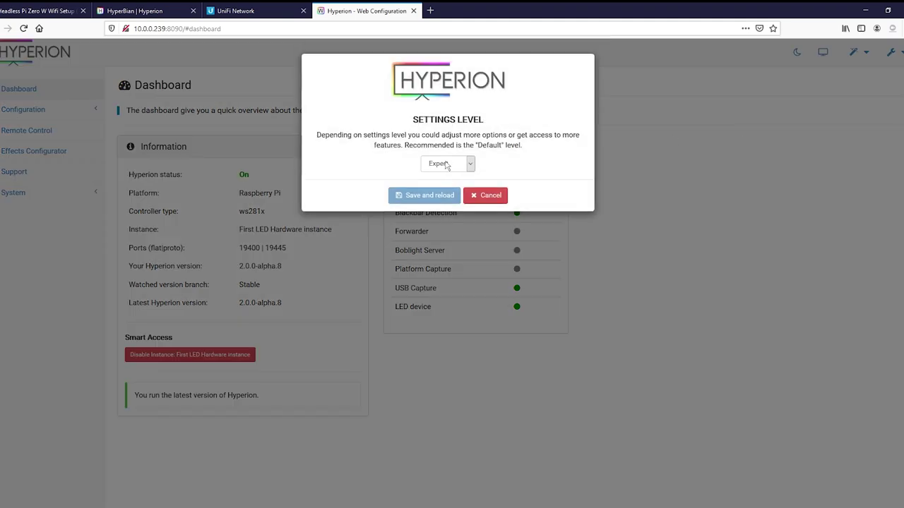
click(444, 196)
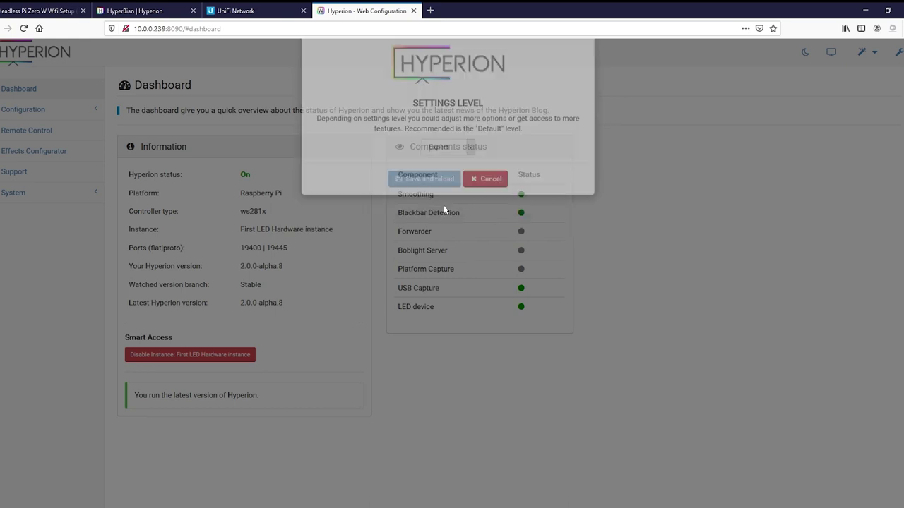
Navigate through Configuration > General to the LED Hardware page.
click(42, 112)
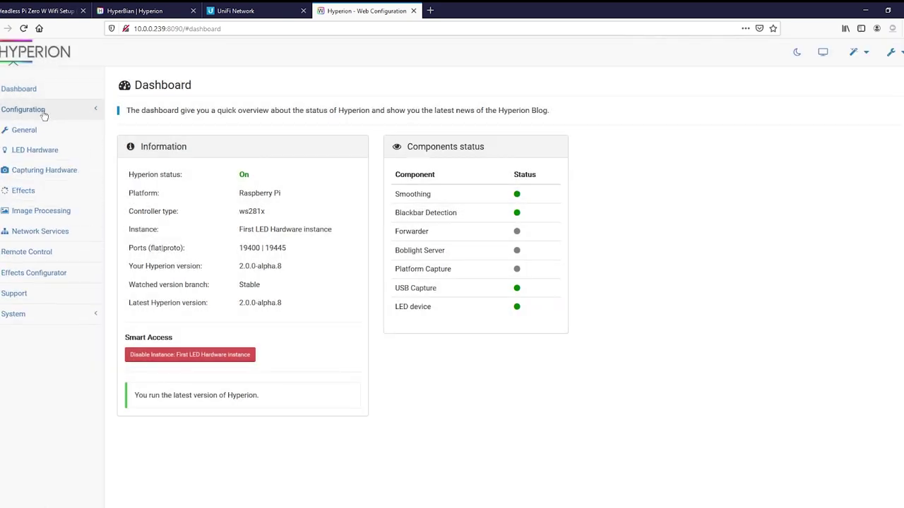
click(47, 134)
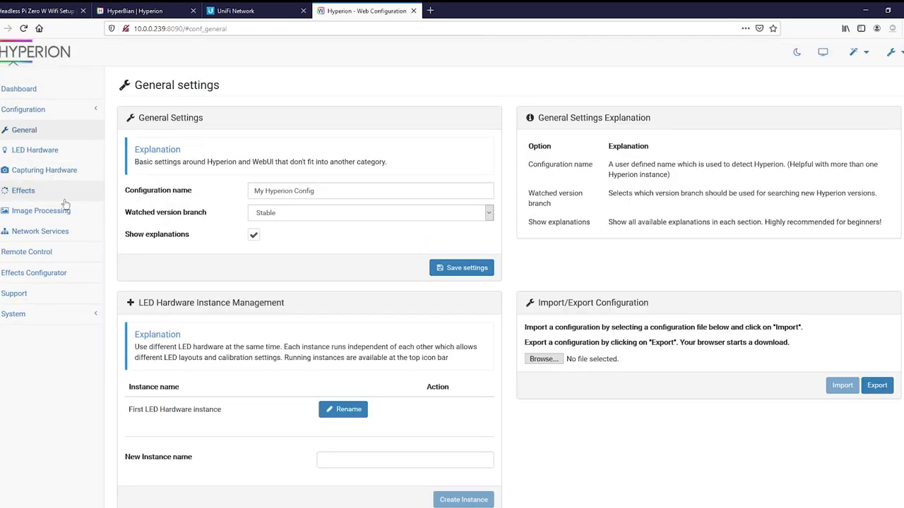
click(37, 155)
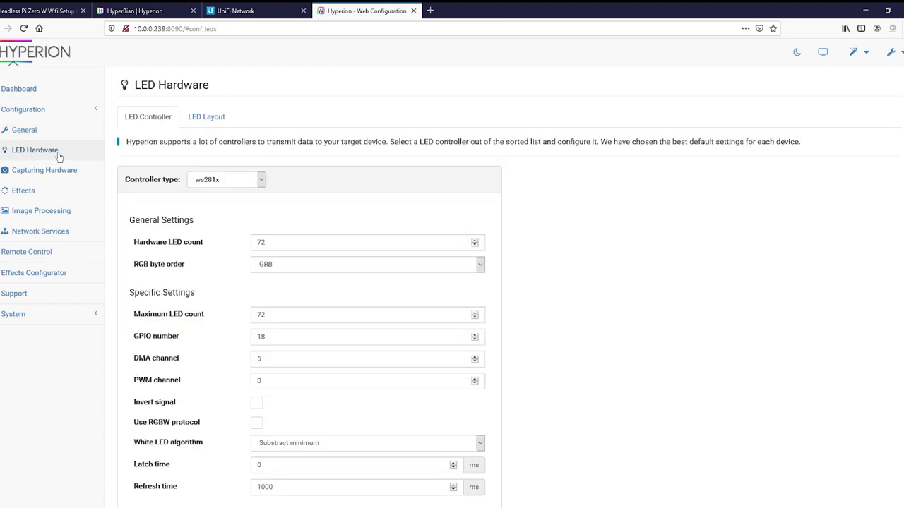
Configure a ws281x controller with 72 LEDs and GRB byte order, then view the LED layout.
click(260, 179)
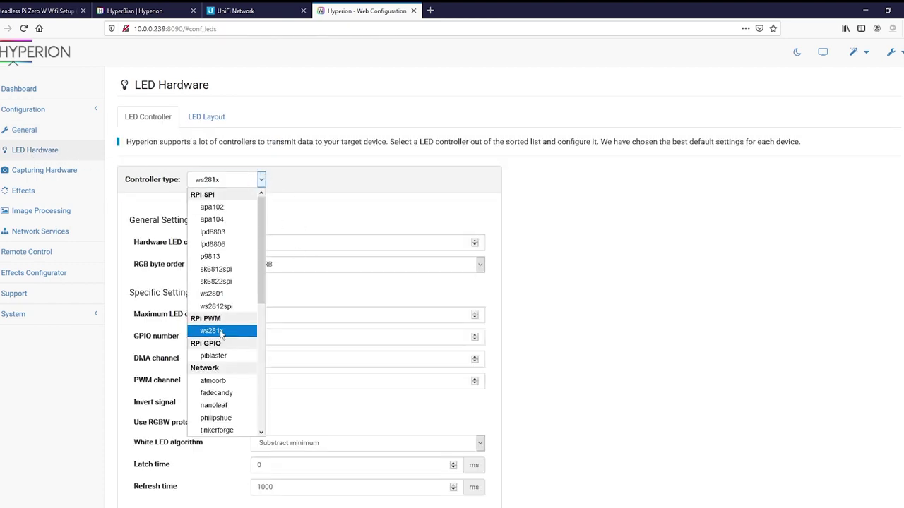
click(639, 314)
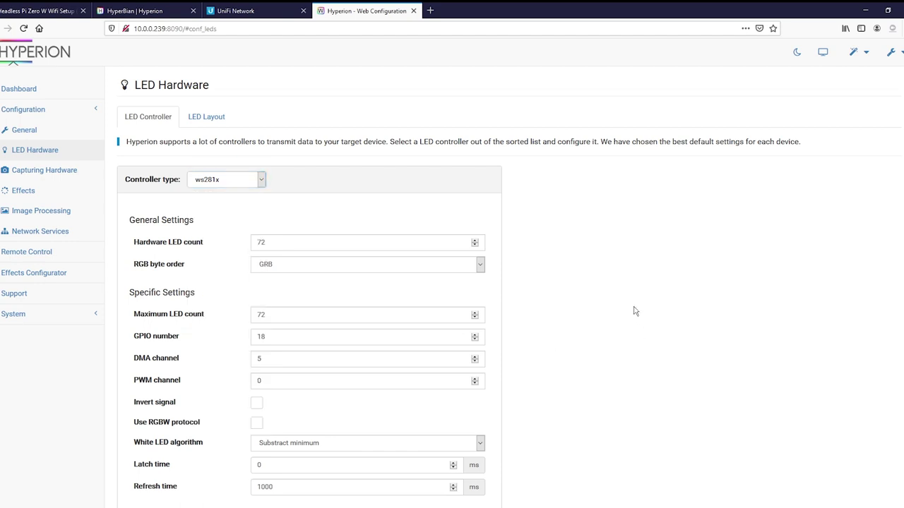
click(311, 241)
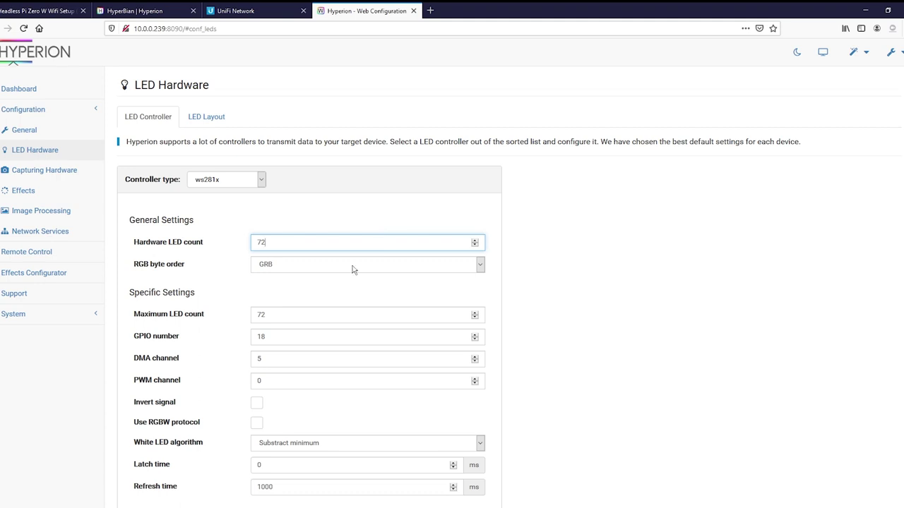
drag(296, 242, 235, 243)
click(306, 234)
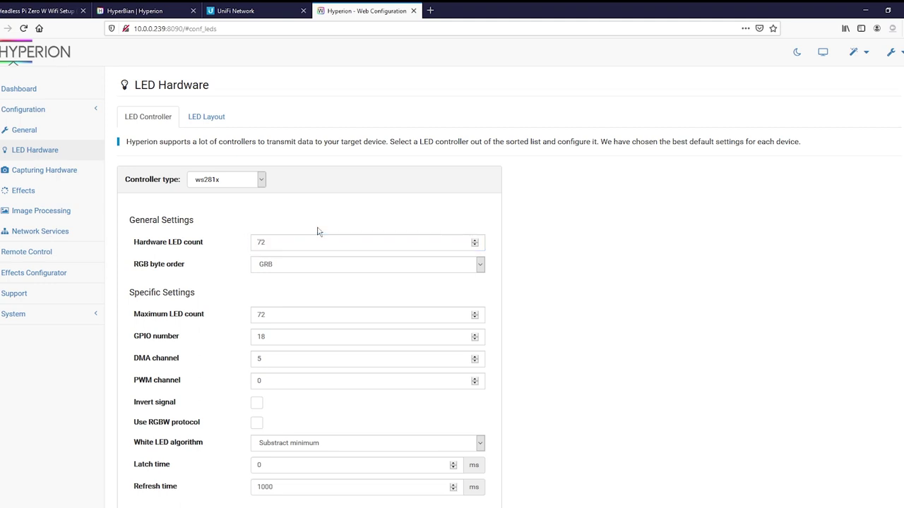
click(275, 267)
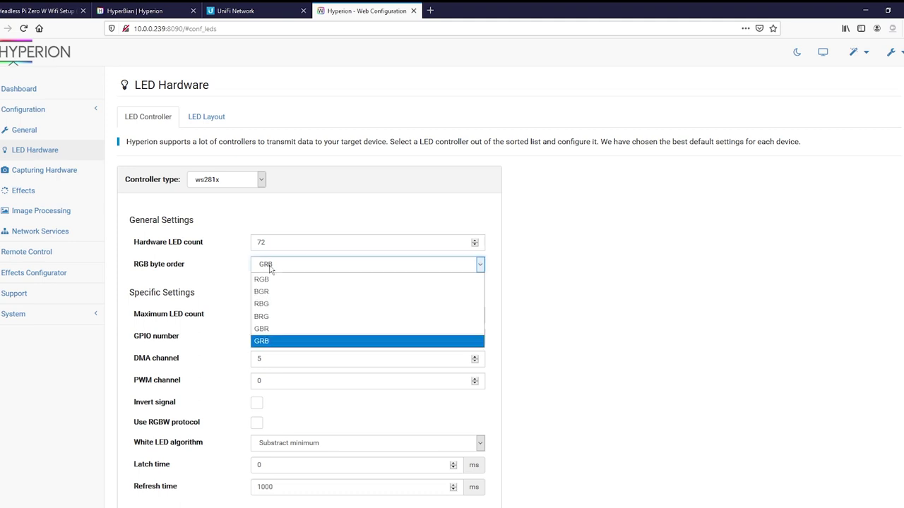
click(281, 341)
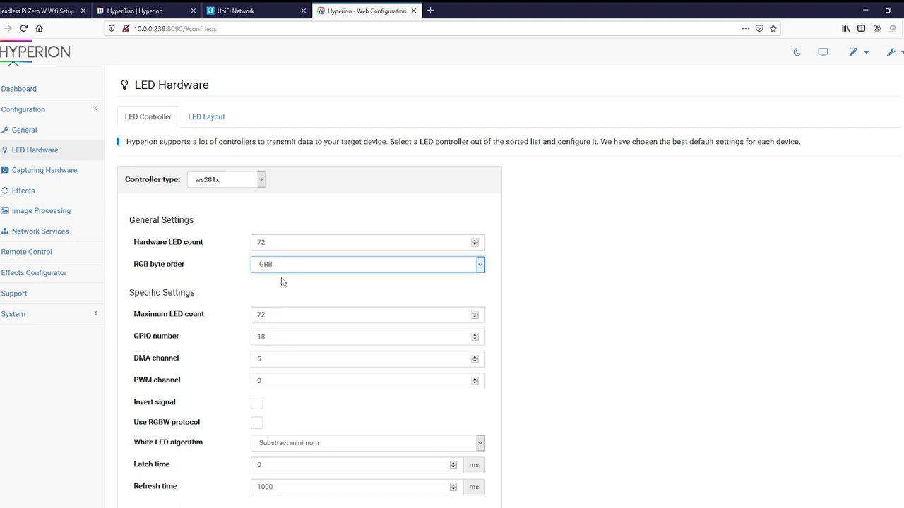
click(207, 120)
click(207, 120)
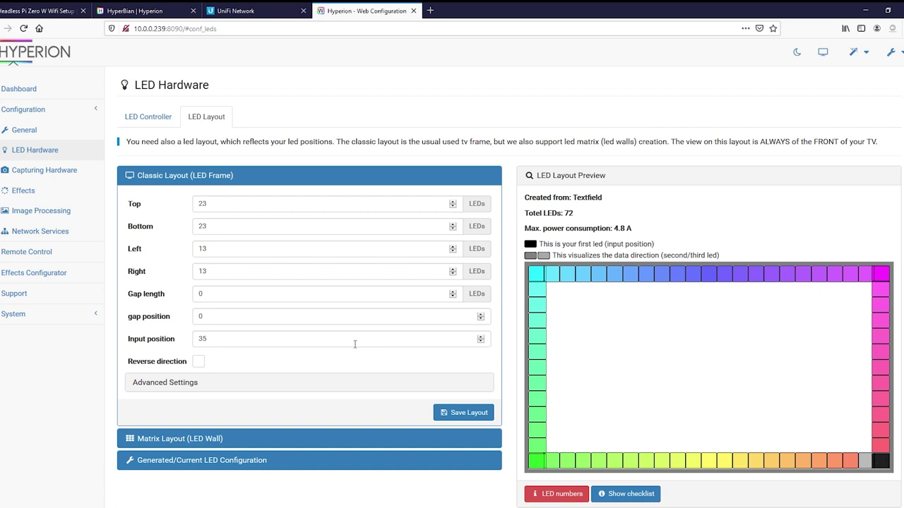
Raise the classic frame's input position to 35 and save the layout.
click(480, 339)
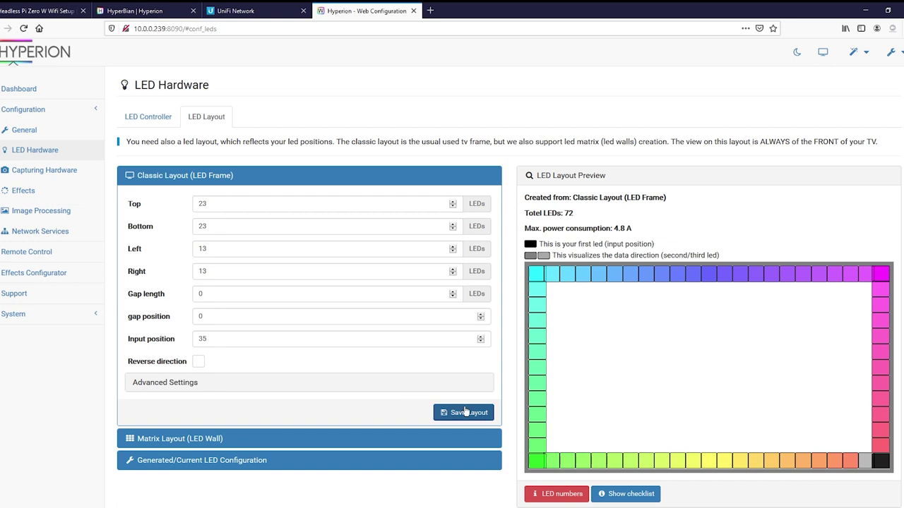
click(463, 413)
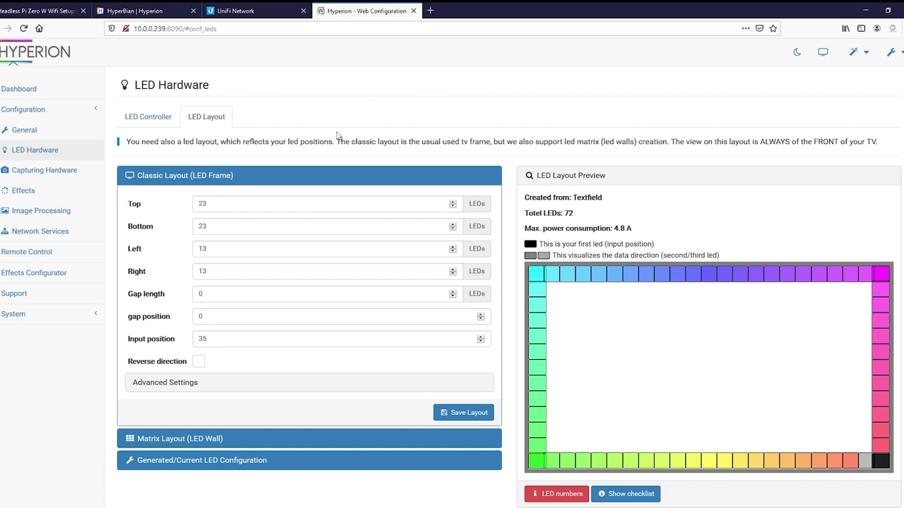
Verify platform capture off and USB capture on, then check the active source in Remote Control.
click(64, 173)
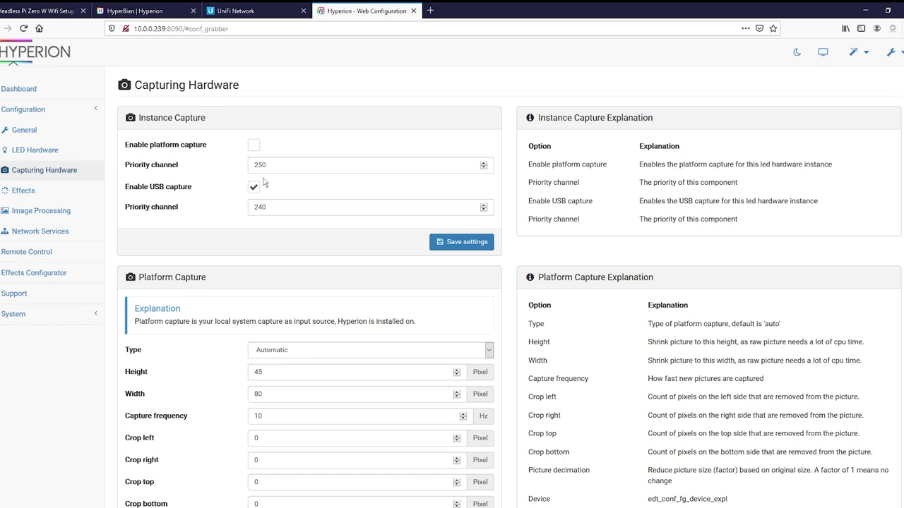
scroll(187, 321, down, 4)
click(48, 255)
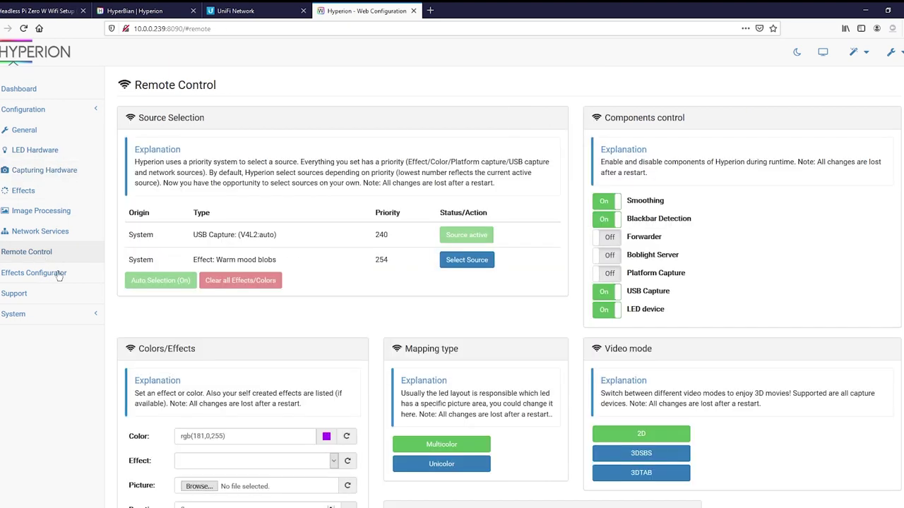